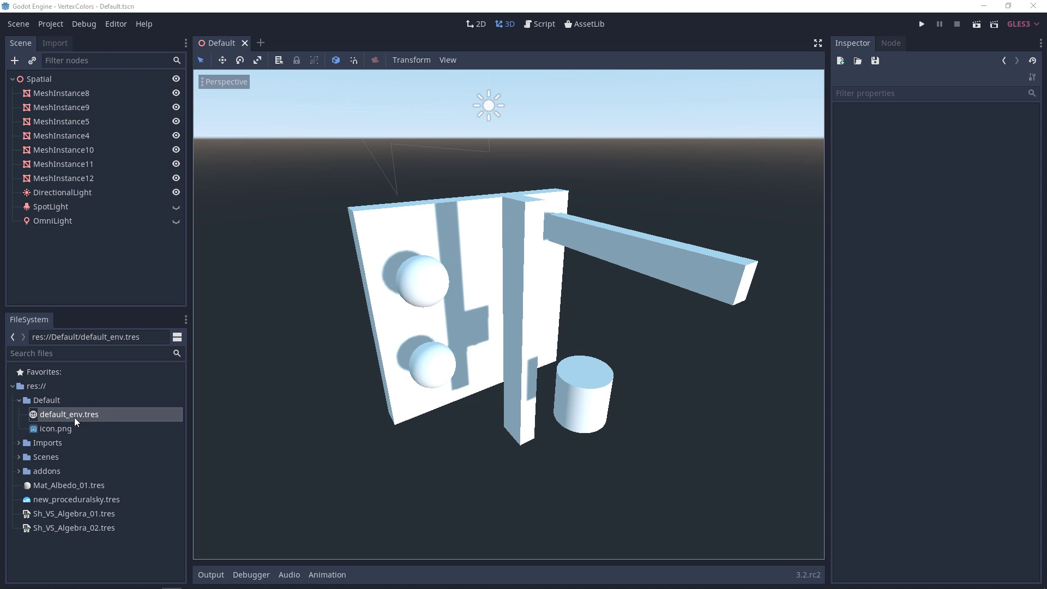
- Open default_env.tres to review its ambient light: black colour, energy 1, sky contribution 1
{"action": "double_click", "coordinate": [52, 414]}
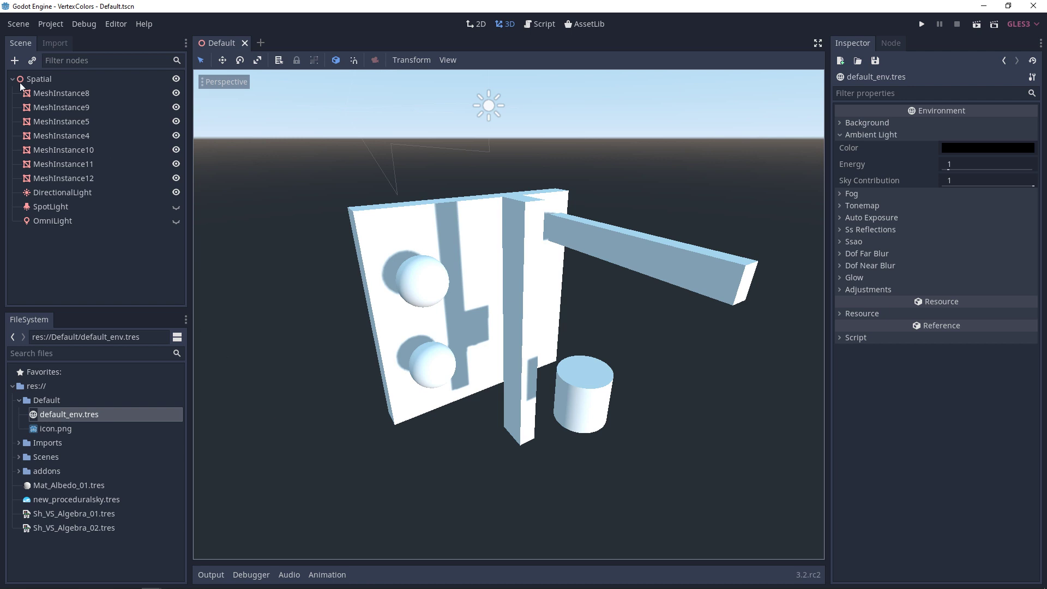
- Add a WorldEnvironment child node under Spatial, found by searching 'world'
{"action": "left_click", "coordinate": [15, 61]}
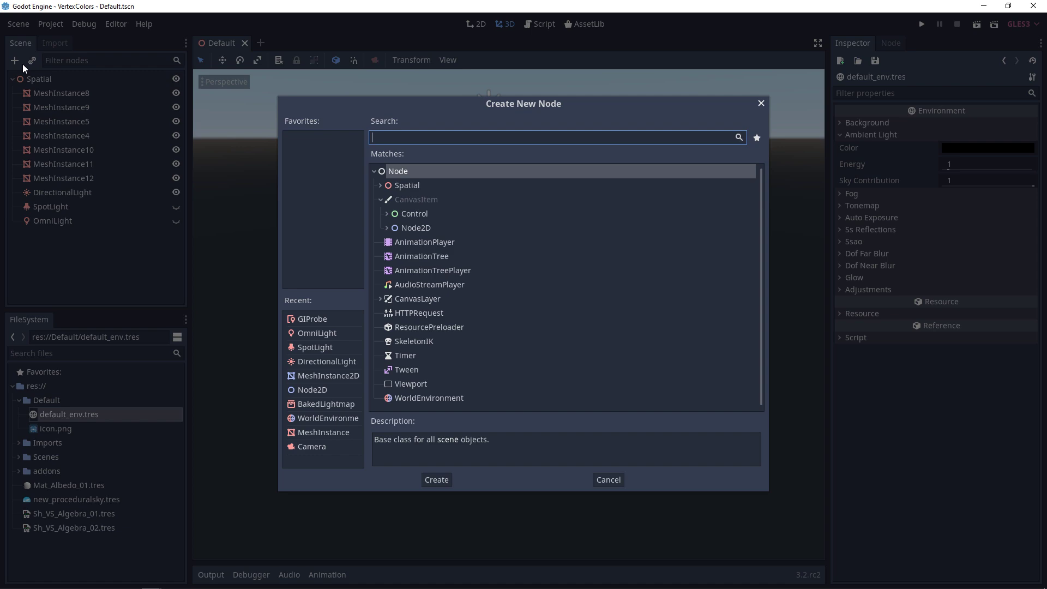
{"action": "type", "text": "world"}
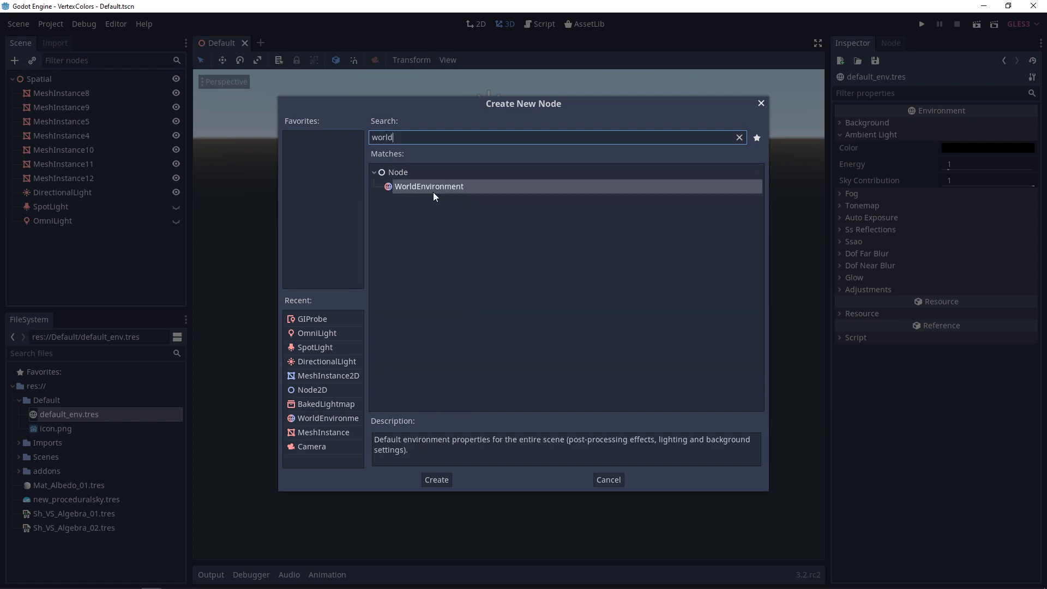
{"action": "double_click", "coordinate": [427, 184]}
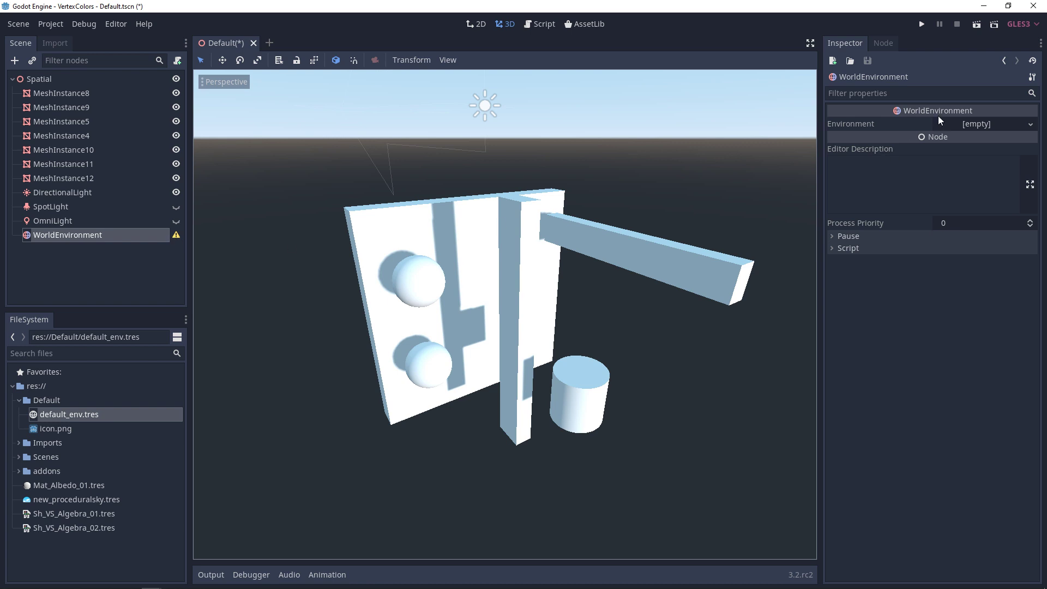
- Look over the WorldEnvironment's Environment choices, leaving the slot empty
{"action": "left_click", "coordinate": [945, 130]}
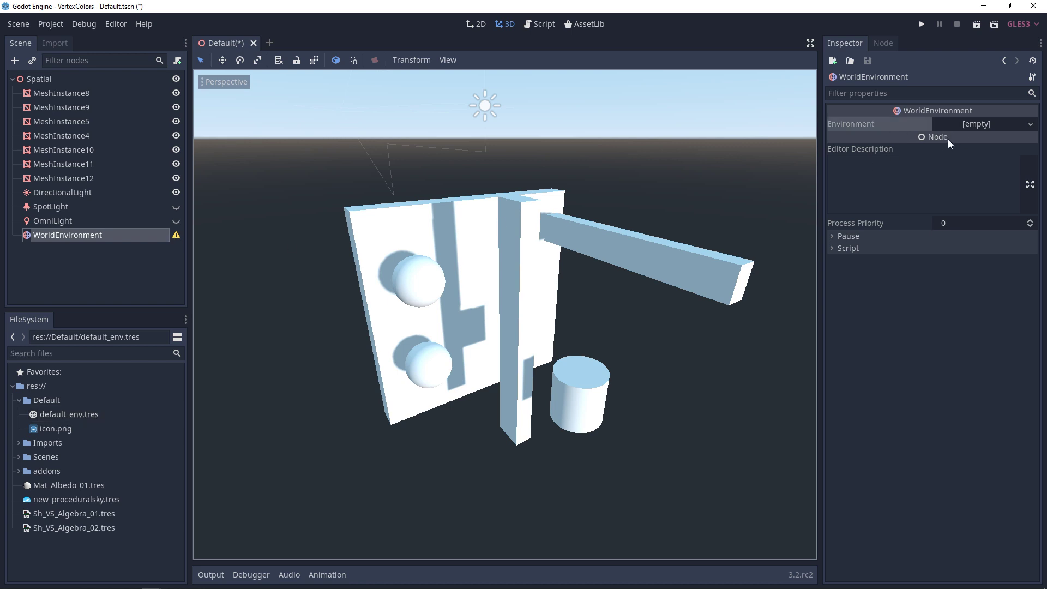
{"action": "left_click", "coordinate": [970, 126]}
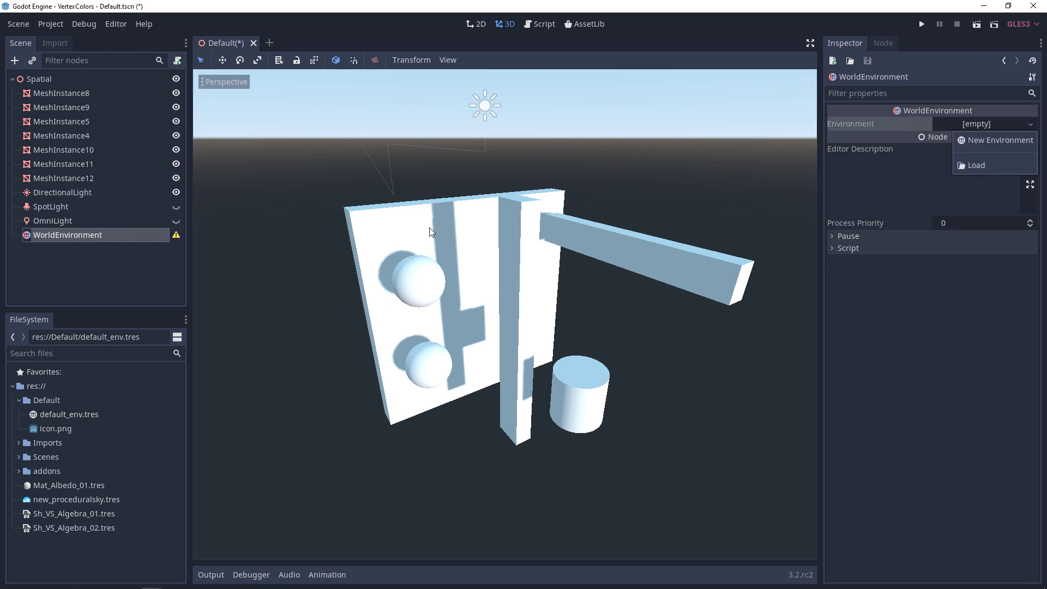
{"action": "left_click", "coordinate": [63, 545]}
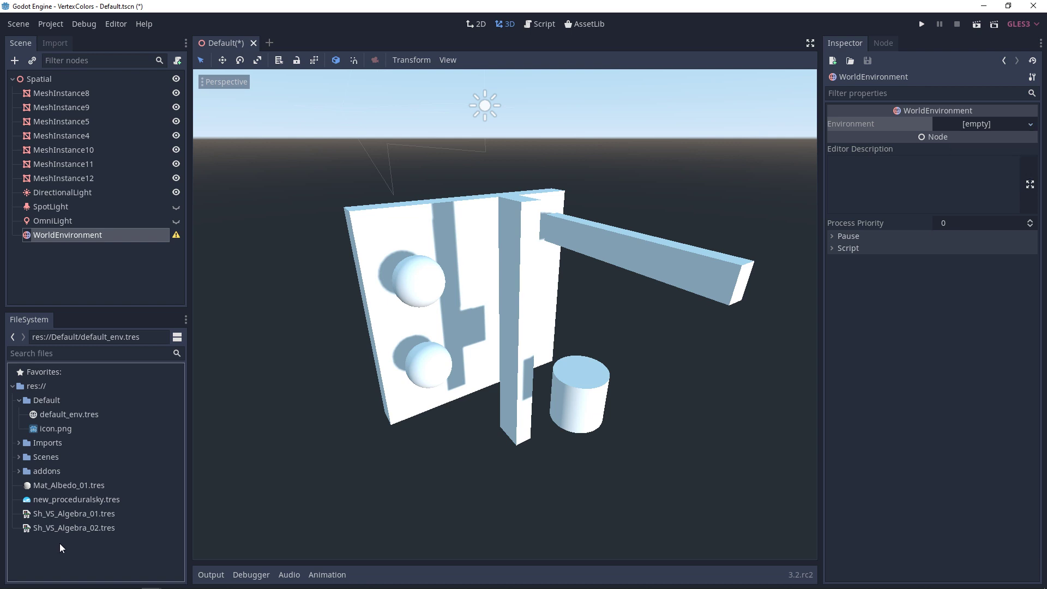
- Save a new Environment resource as MyEnvironment_01.tres and assign it to the WorldEnvironment node
{"action": "right_click", "coordinate": [60, 543]}
{"action": "left_click", "coordinate": [100, 580]}
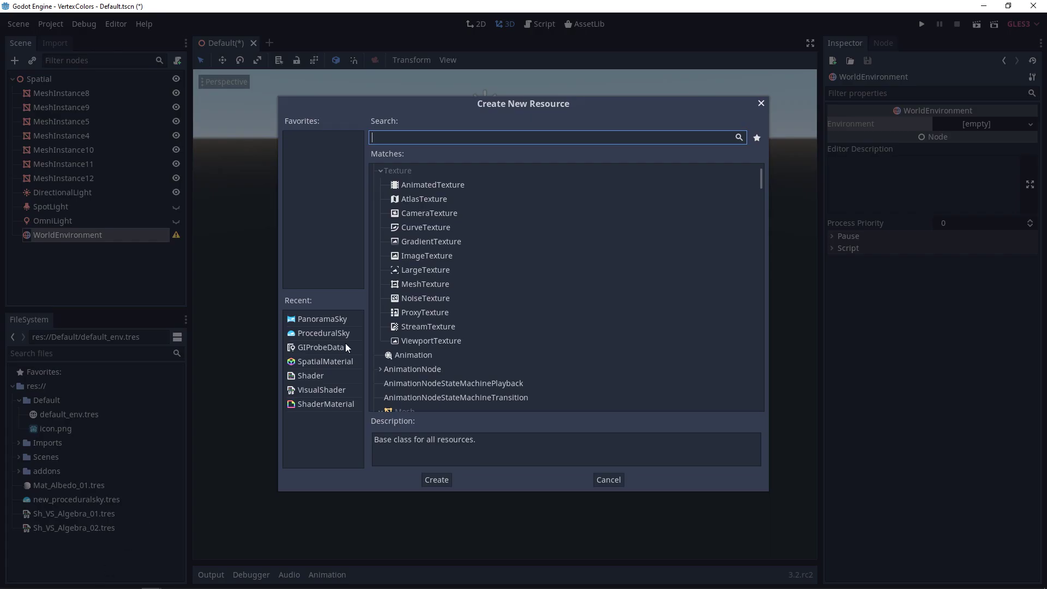
{"action": "type", "text": "envi"}
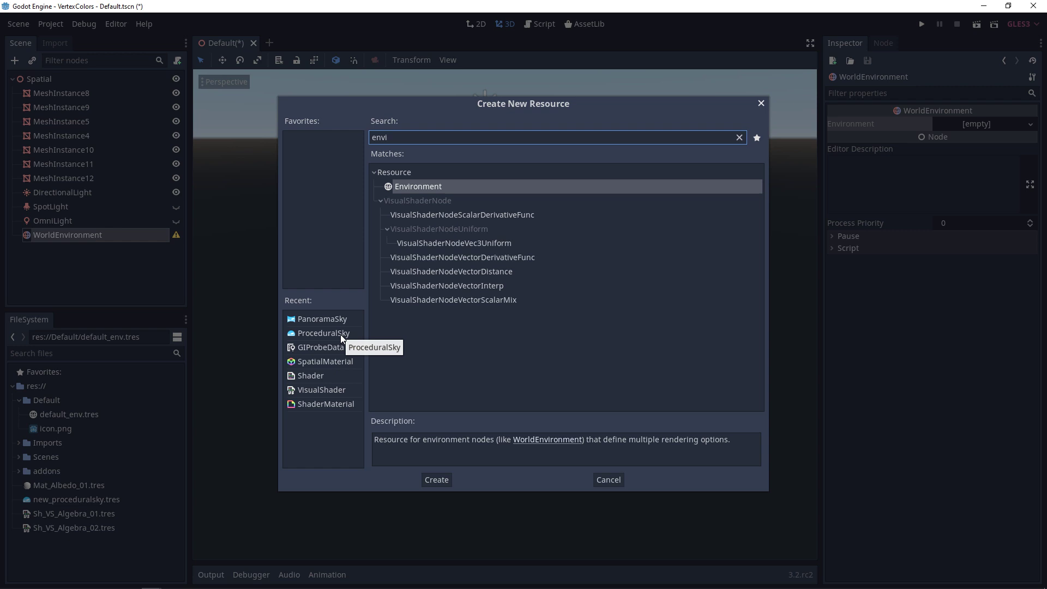
{"action": "double_click", "coordinate": [424, 187]}
{"action": "type", "text": "MyEnvironment_01.tres"}
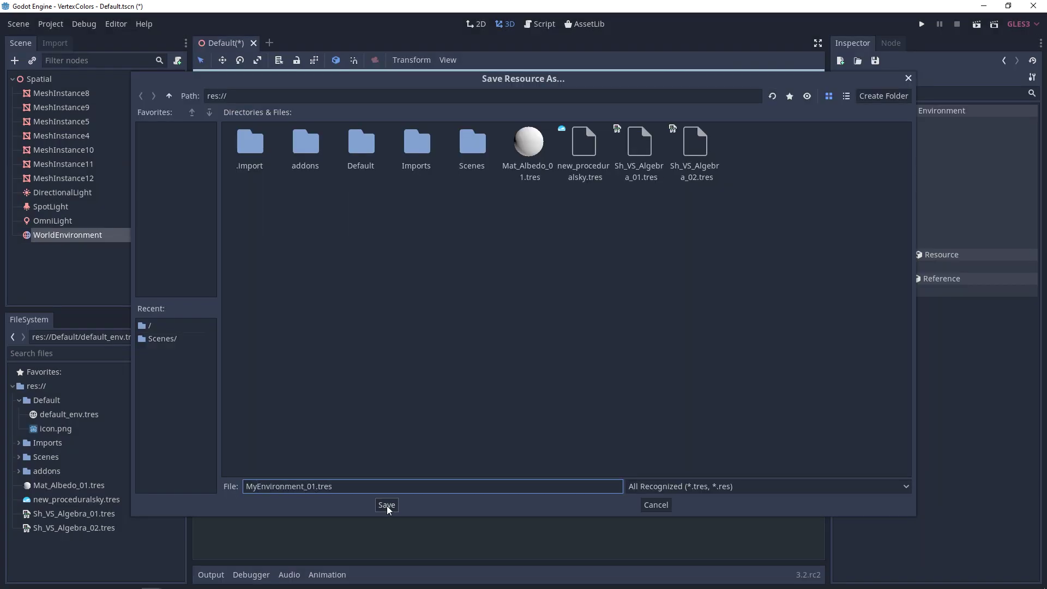
{"action": "left_click", "coordinate": [387, 506]}
{"action": "left_click", "coordinate": [80, 236]}
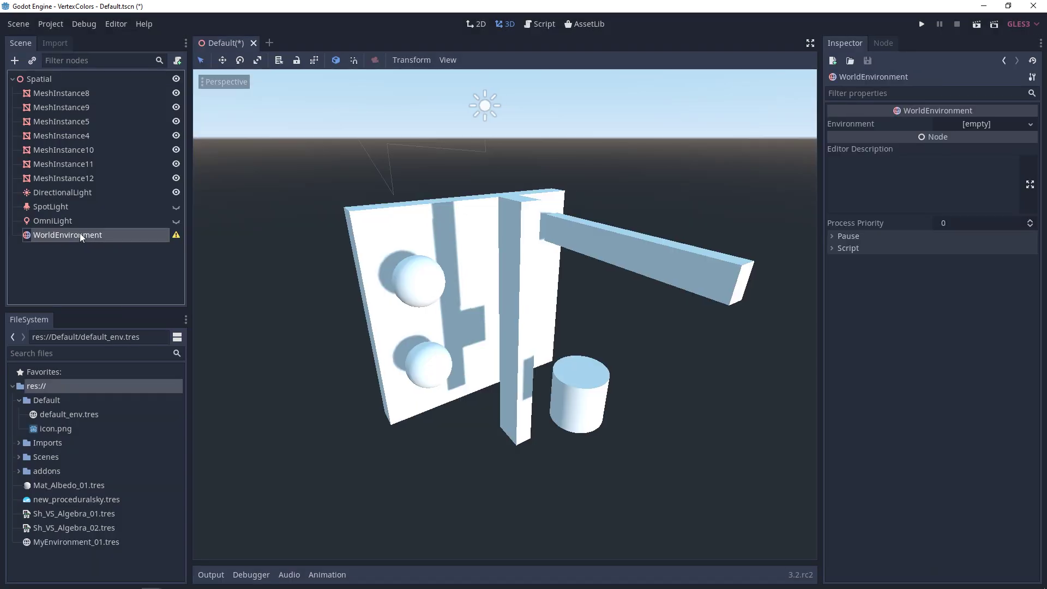
{"action": "left_click_drag", "start_coordinate": [50, 541], "coordinate": [974, 125]}
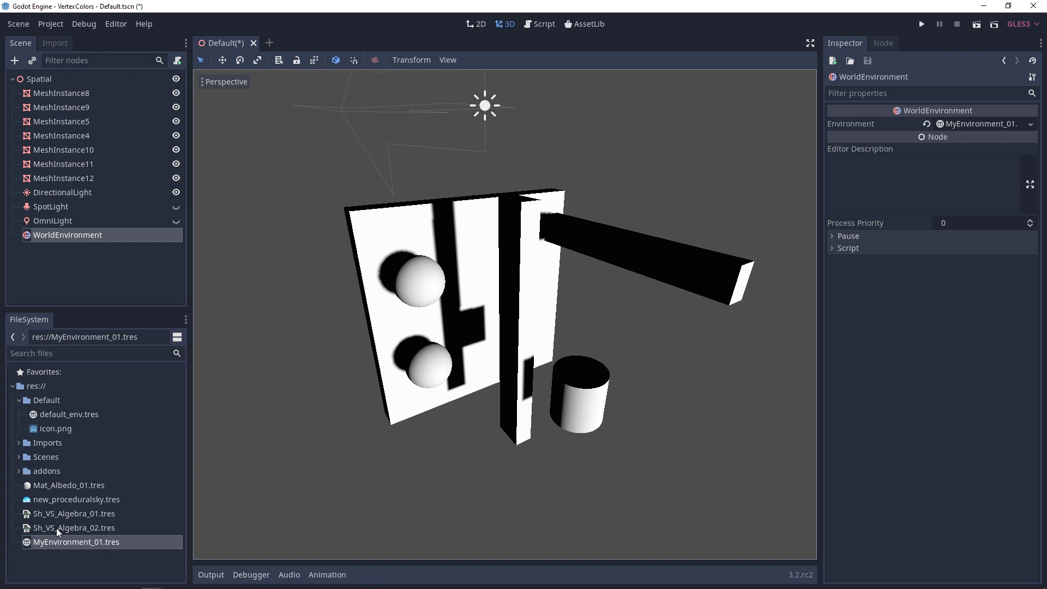
- Set MyEnvironment_01's Background Mode to Sky and view the still-empty Sky slot's options
{"action": "left_click", "coordinate": [69, 541]}
{"action": "left_click", "coordinate": [816, 123]}
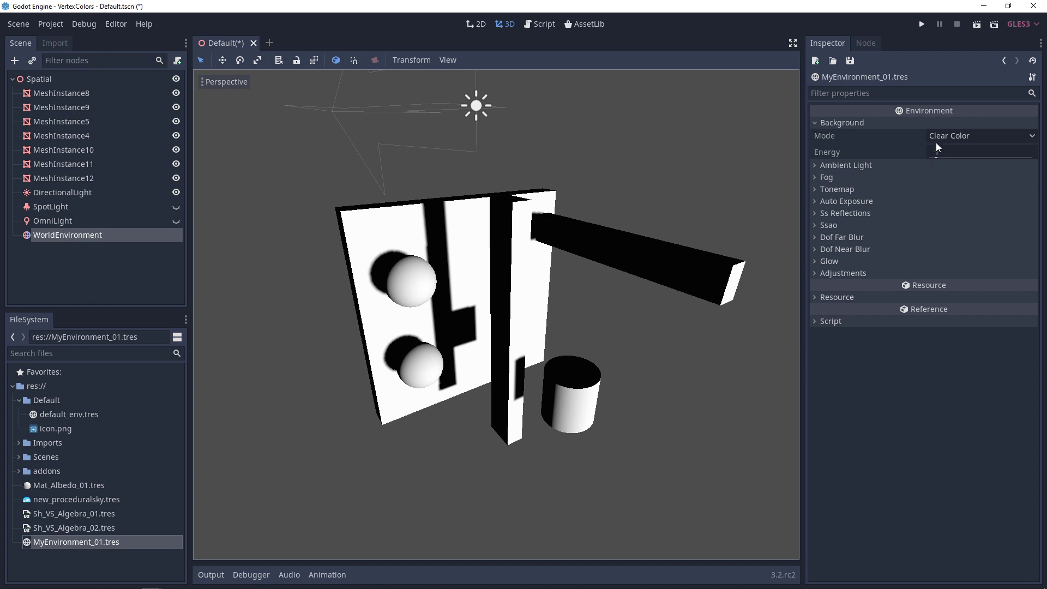
{"action": "left_click", "coordinate": [1032, 137]}
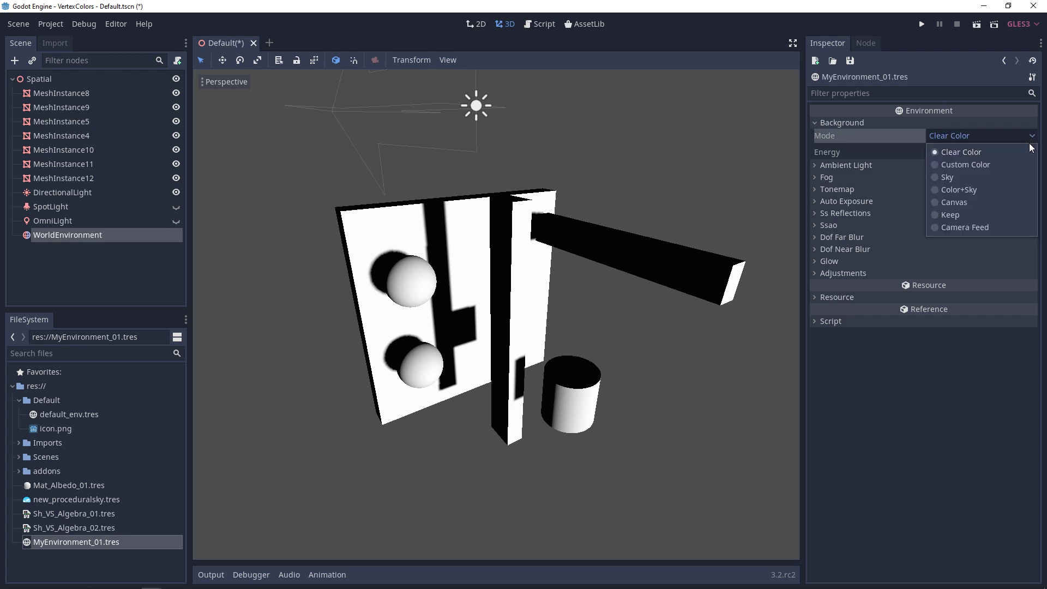
{"action": "left_click", "coordinate": [974, 177]}
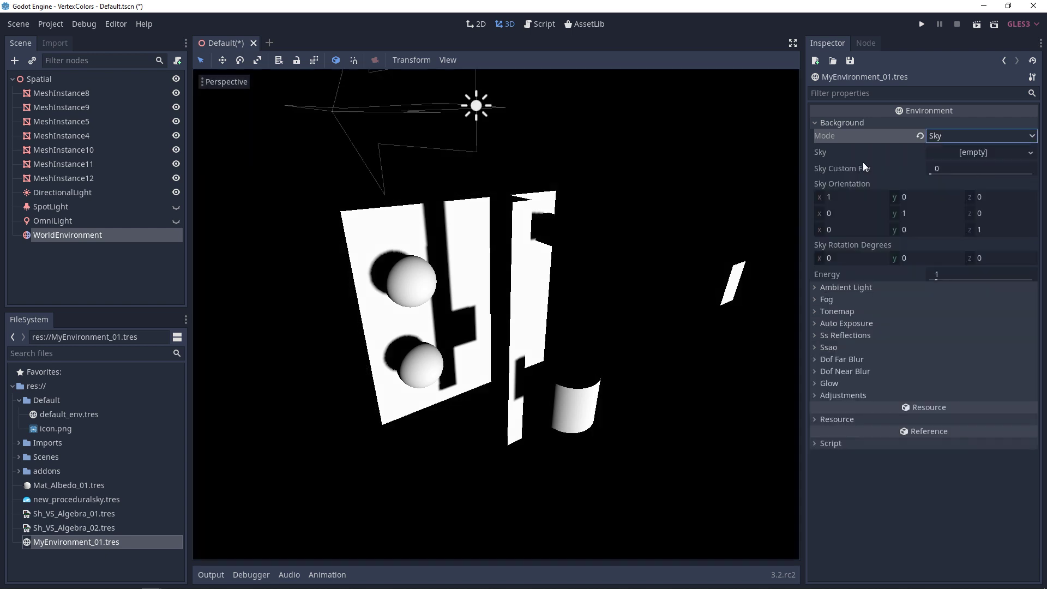
{"action": "left_click", "coordinate": [1031, 152]}
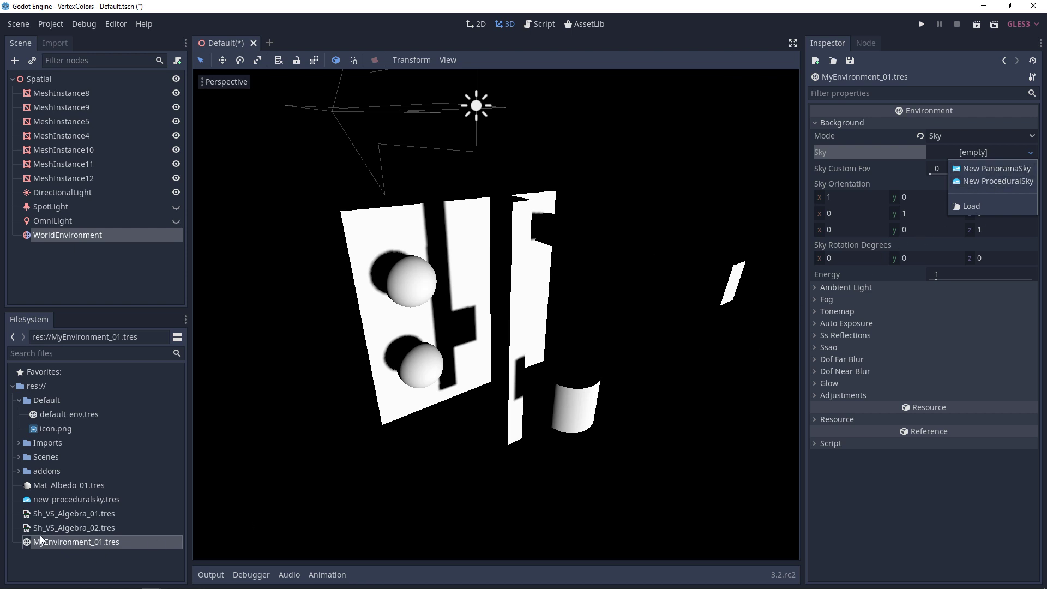
- Save a new ProceduralSky as MyProcSky.tres and drop it into MyEnvironment_01's Sky slot
{"action": "right_click", "coordinate": [82, 562]}
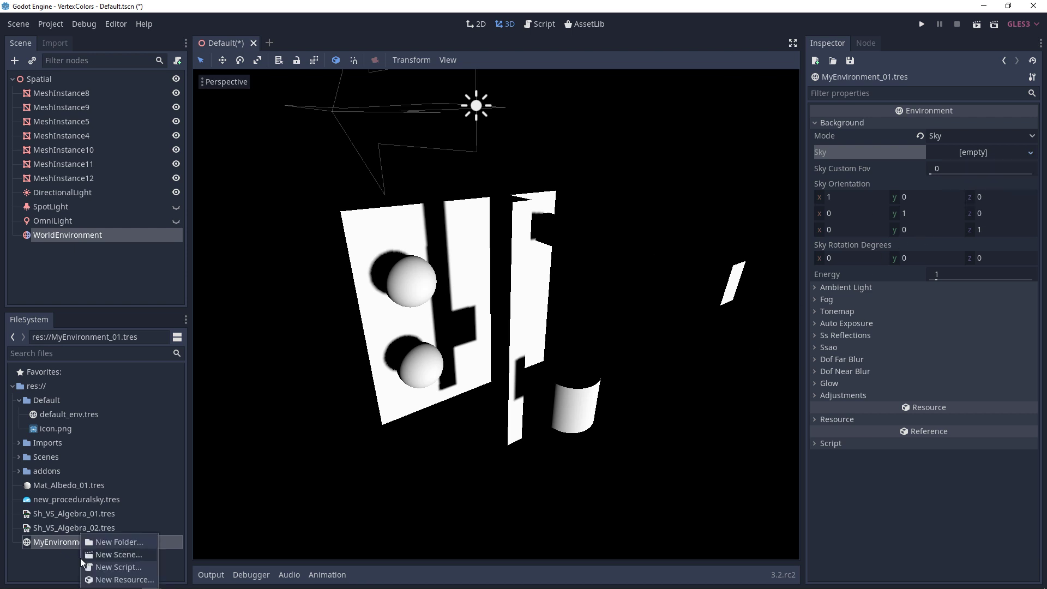
{"action": "left_click", "coordinate": [121, 579]}
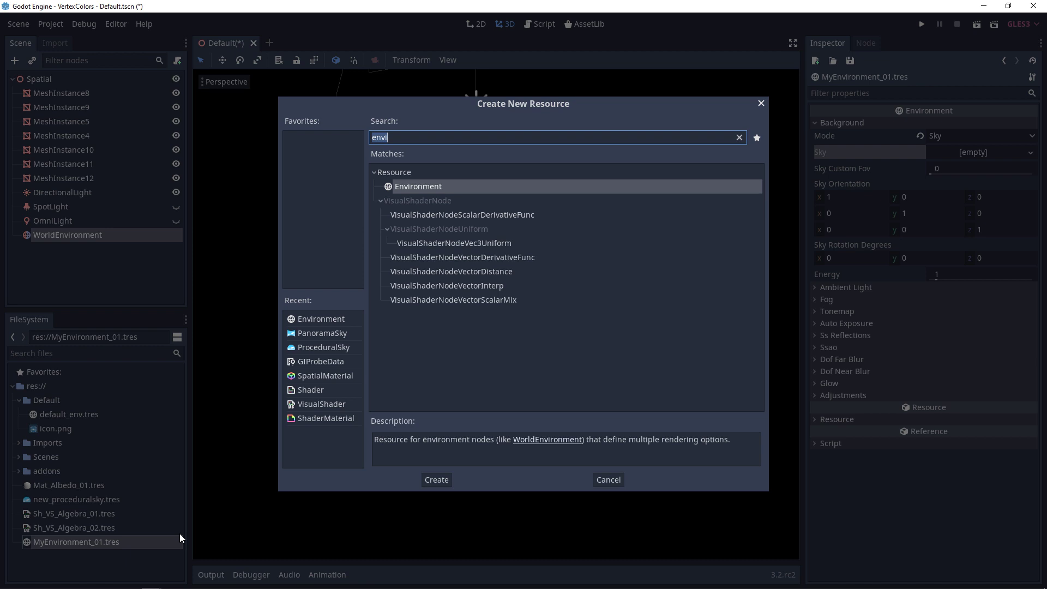
{"action": "type", "text": "proce"}
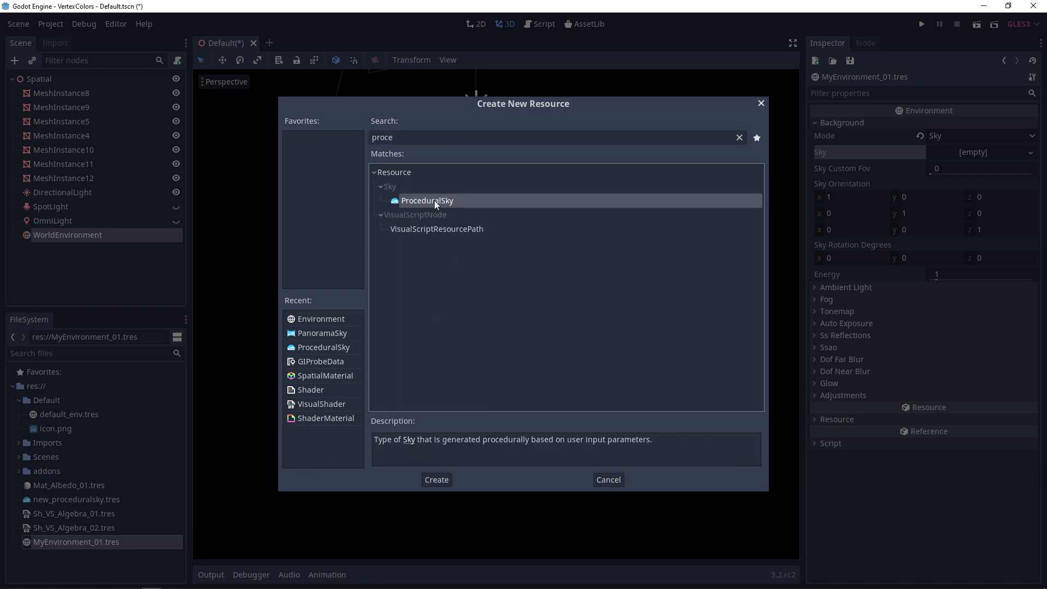
{"action": "type", "text": "MyProcS"}
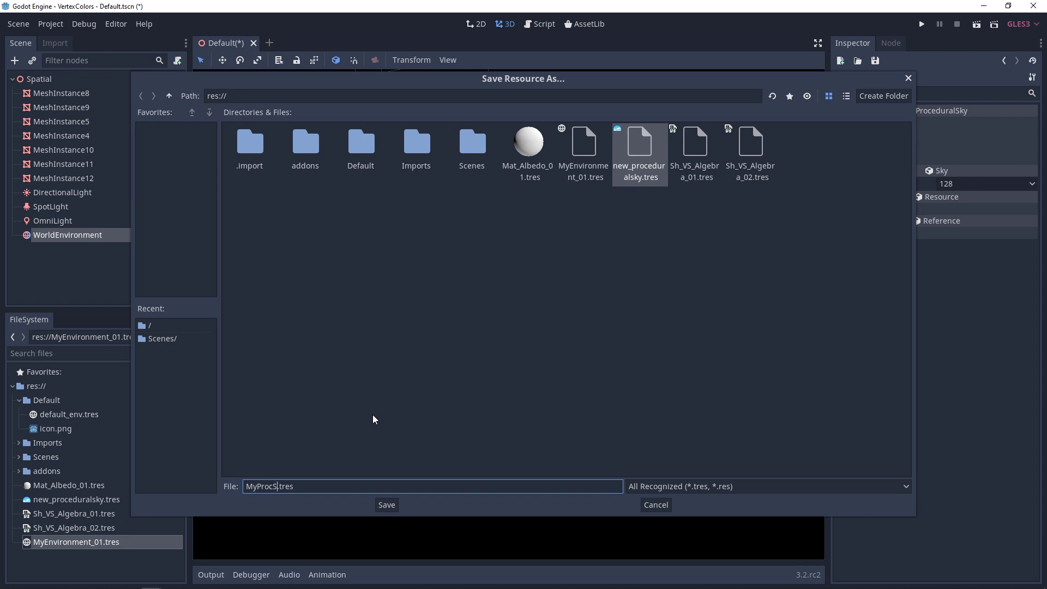
{"action": "type", "text": "ky.tres"}
{"action": "left_click", "coordinate": [387, 504]}
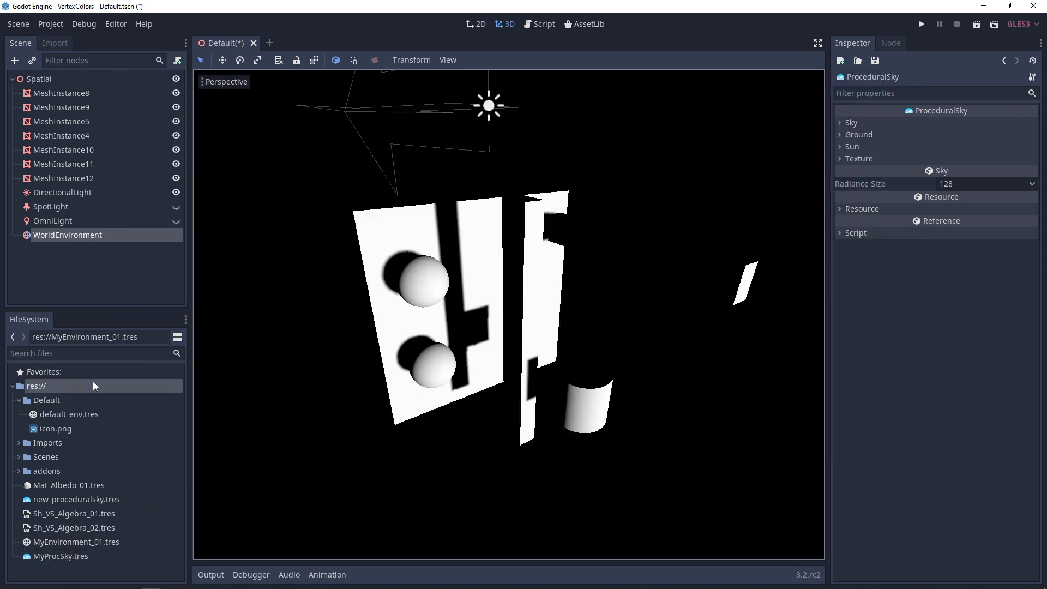
{"action": "double_click", "coordinate": [63, 542]}
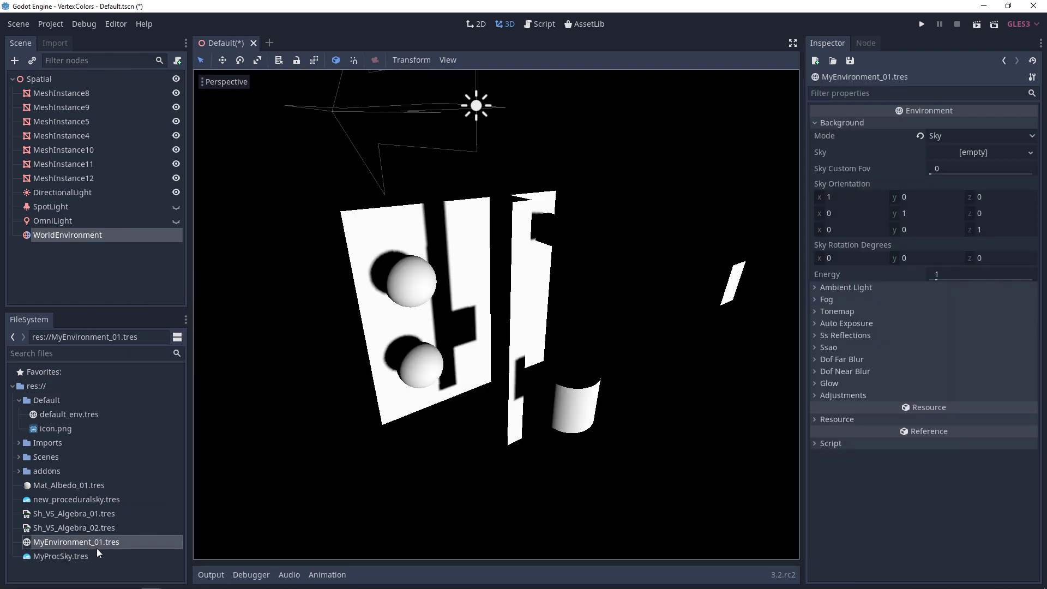
{"action": "left_click_drag", "start_coordinate": [53, 556], "coordinate": [965, 154]}
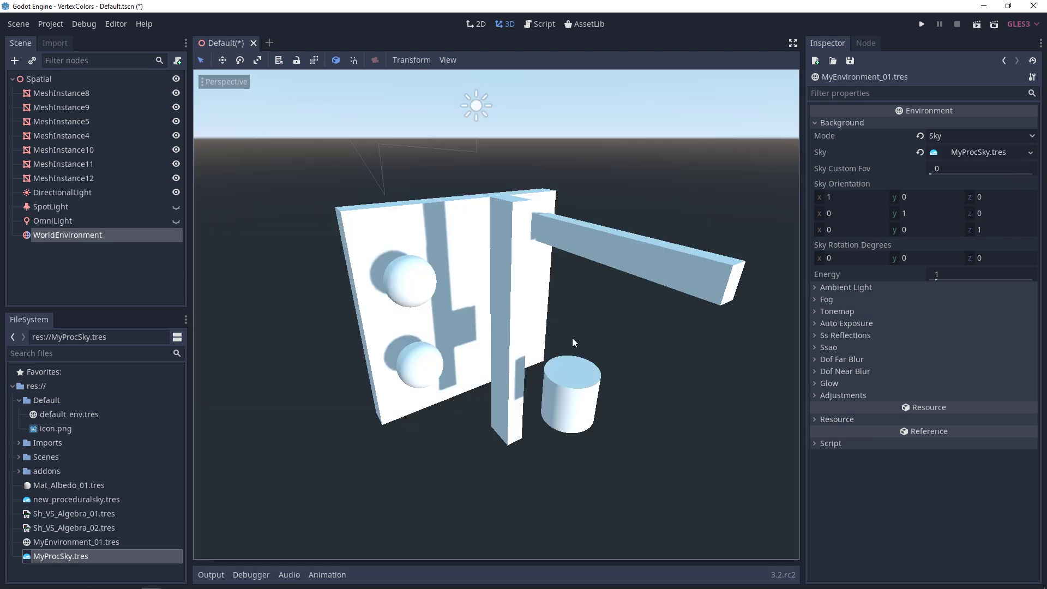
- Set the MyProcSky sky curve to 0.19 and reset sky energy to 1
{"action": "left_click", "coordinate": [47, 556]}
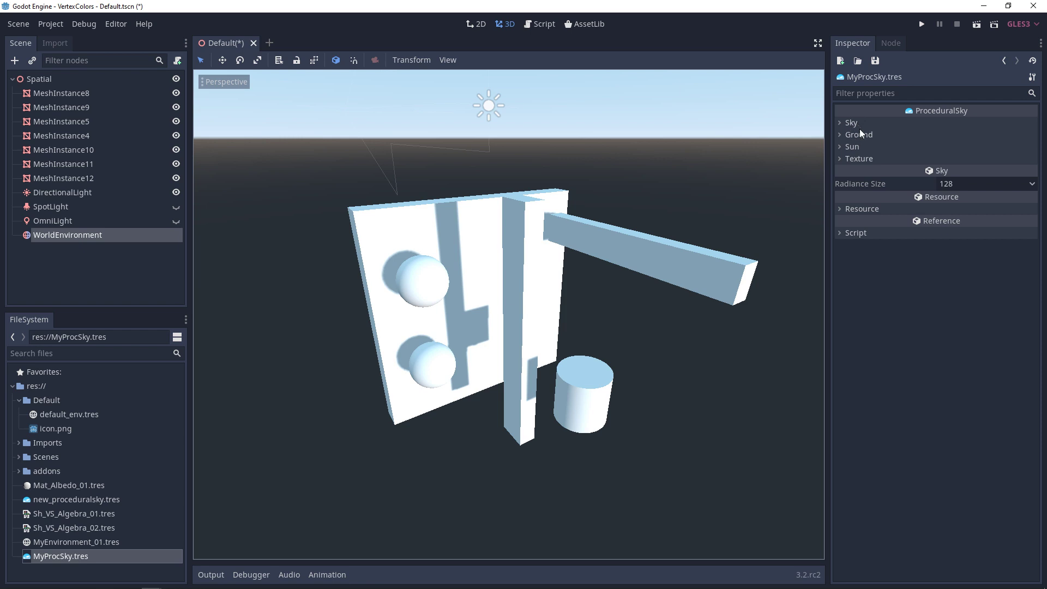
{"action": "left_click", "coordinate": [840, 122]}
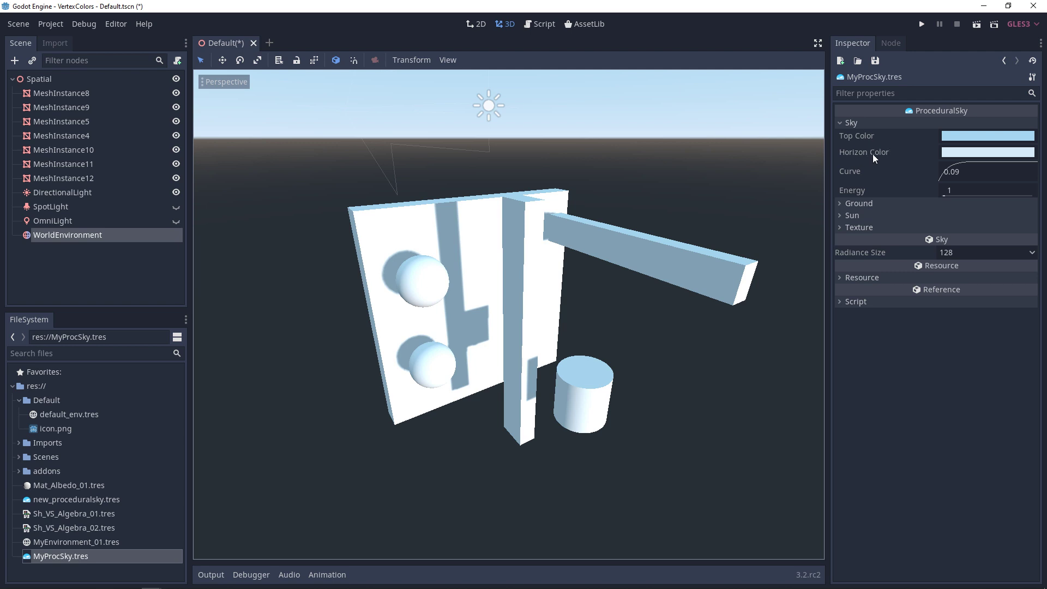
{"action": "left_click_drag", "start_coordinate": [947, 169], "coordinate": [960, 195]}
{"action": "left_click", "coordinate": [933, 190]}
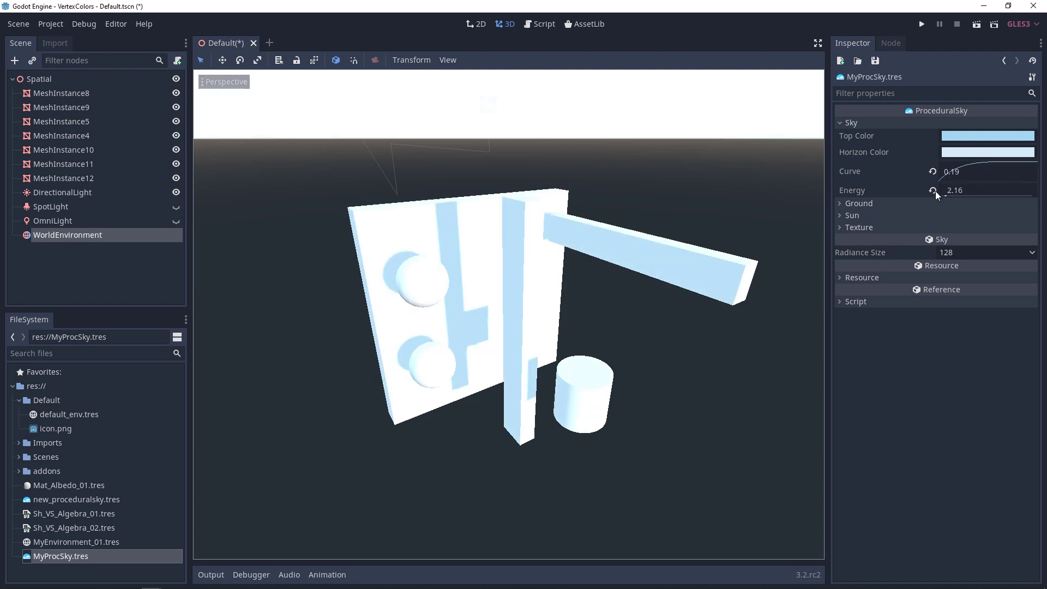
- Set the ground Bottom Color to dark navy 1c2732, then expand the Sun and Texture sections
{"action": "left_click", "coordinate": [839, 203]}
{"action": "left_click", "coordinate": [956, 217]}
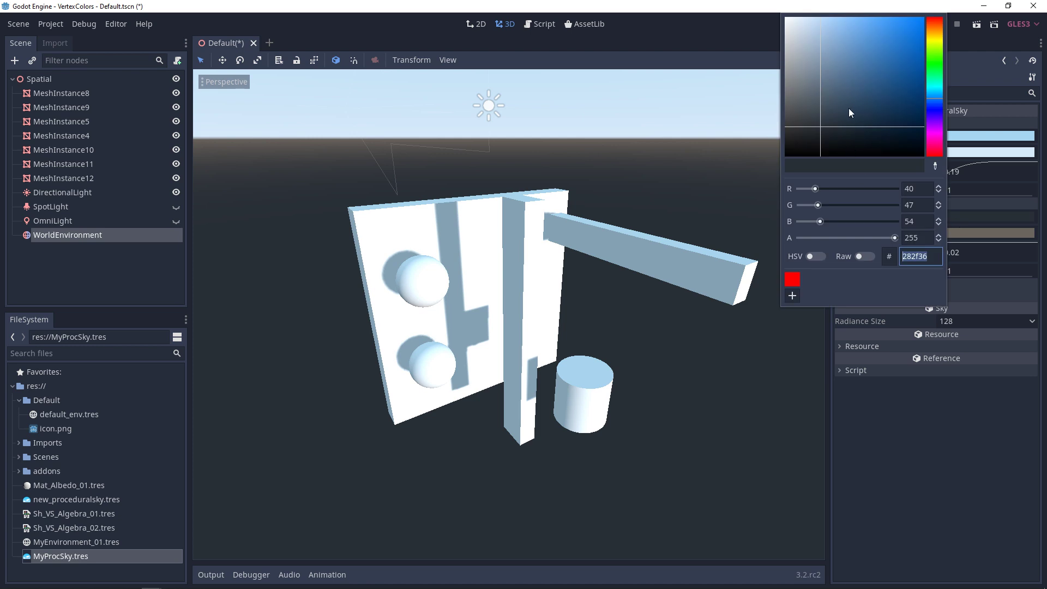
{"action": "left_click_drag", "start_coordinate": [849, 108], "coordinate": [853, 129]}
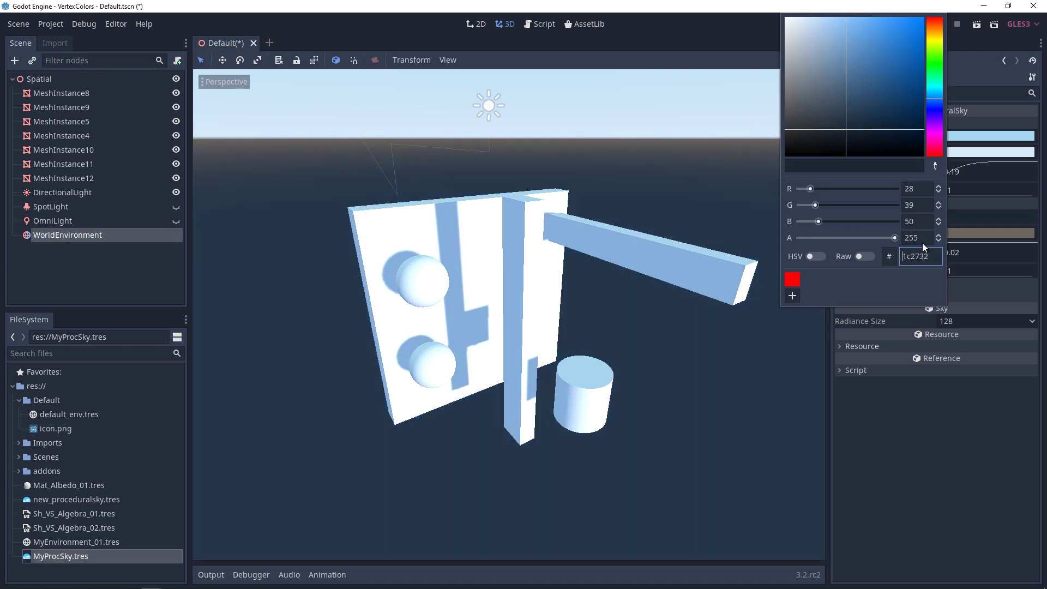
{"action": "left_click", "coordinate": [979, 440]}
{"action": "left_click", "coordinate": [920, 284]}
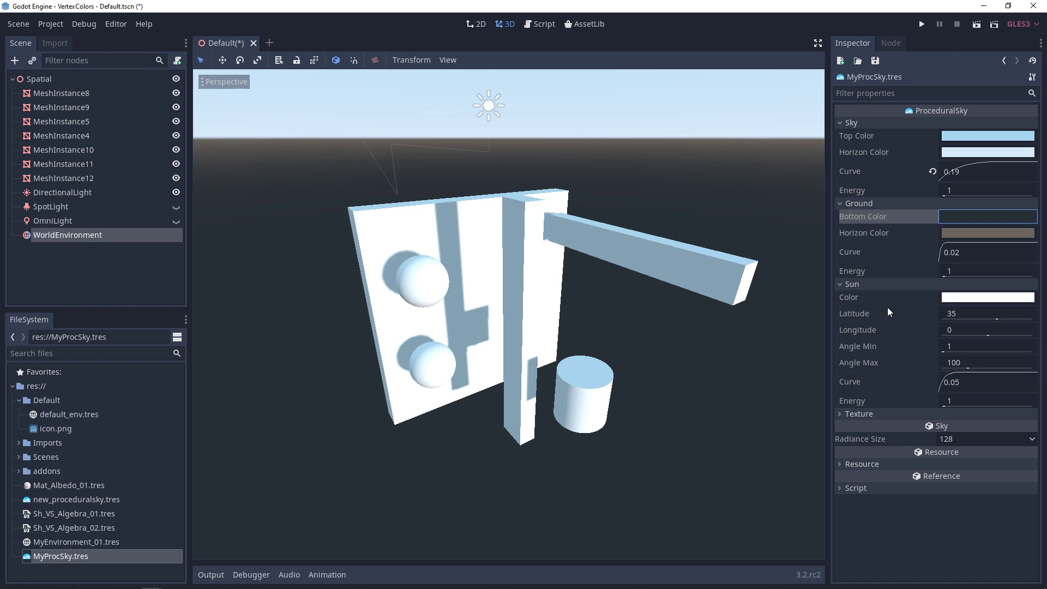
{"action": "left_click", "coordinate": [850, 411]}
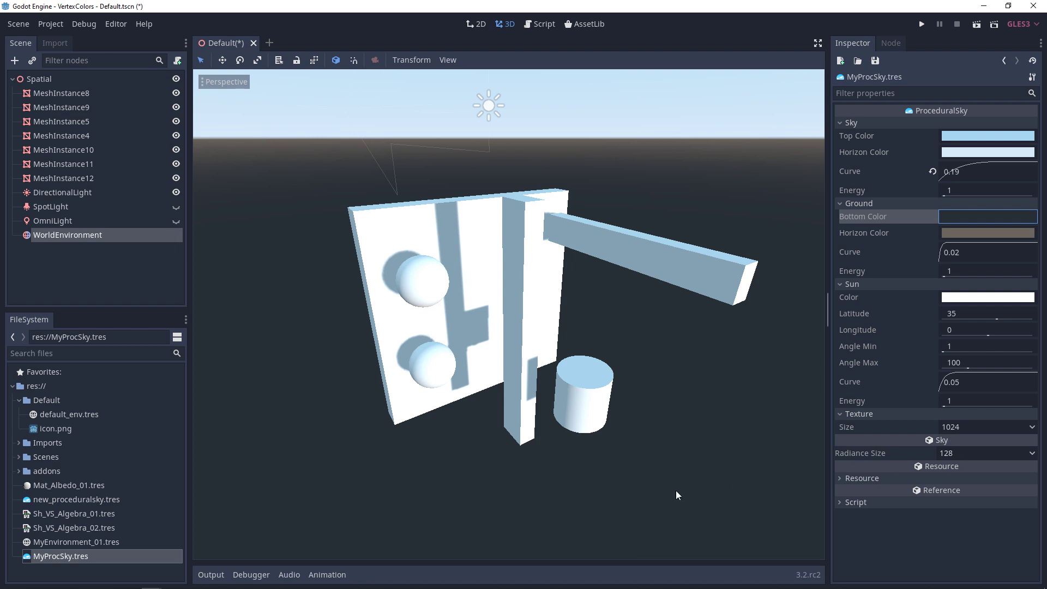
- Try different MyEnvironment_01 ambient light Energy and Sky Contribution values, then reset both to 1
{"action": "left_click", "coordinate": [57, 541]}
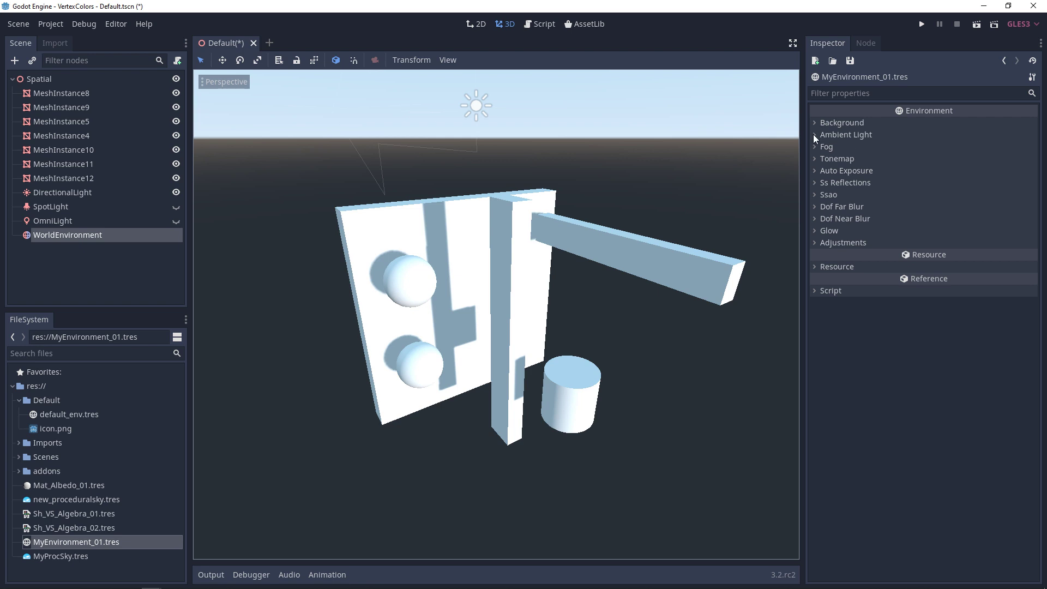
{"action": "left_click", "coordinate": [813, 135]}
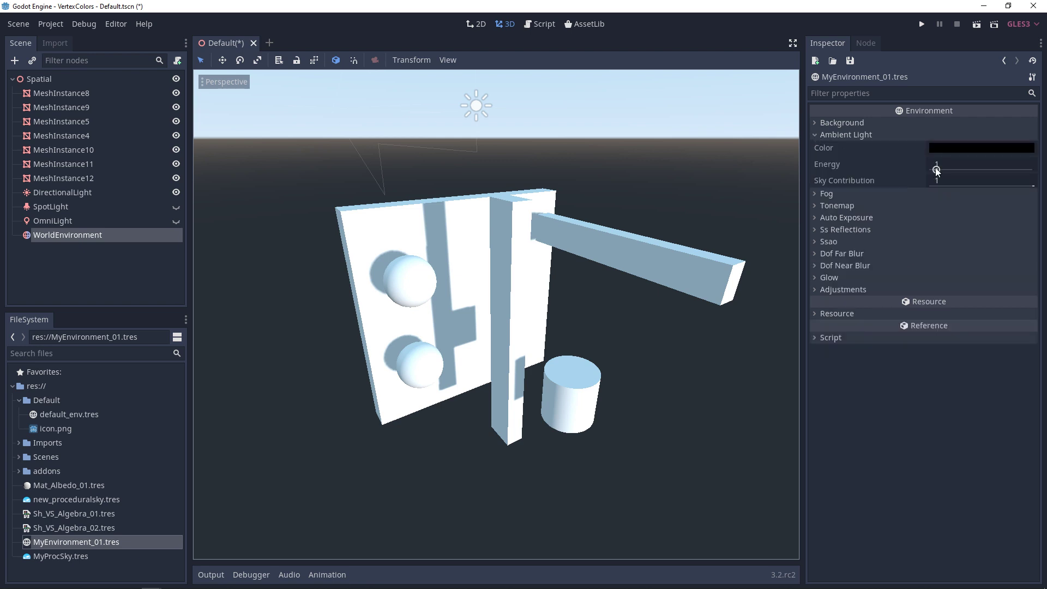
{"action": "mouse_move", "coordinate": [936, 171]}
{"action": "left_mouse_down"}
{"action": "mouse_move", "coordinate": [946, 170]}
{"action": "mouse_move", "coordinate": [935, 170]}
{"action": "left_mouse_up"}
{"action": "mouse_move", "coordinate": [1032, 186]}
{"action": "left_mouse_down"}
{"action": "mouse_move", "coordinate": [911, 197]}
{"action": "mouse_move", "coordinate": [1022, 201]}
{"action": "left_mouse_up"}
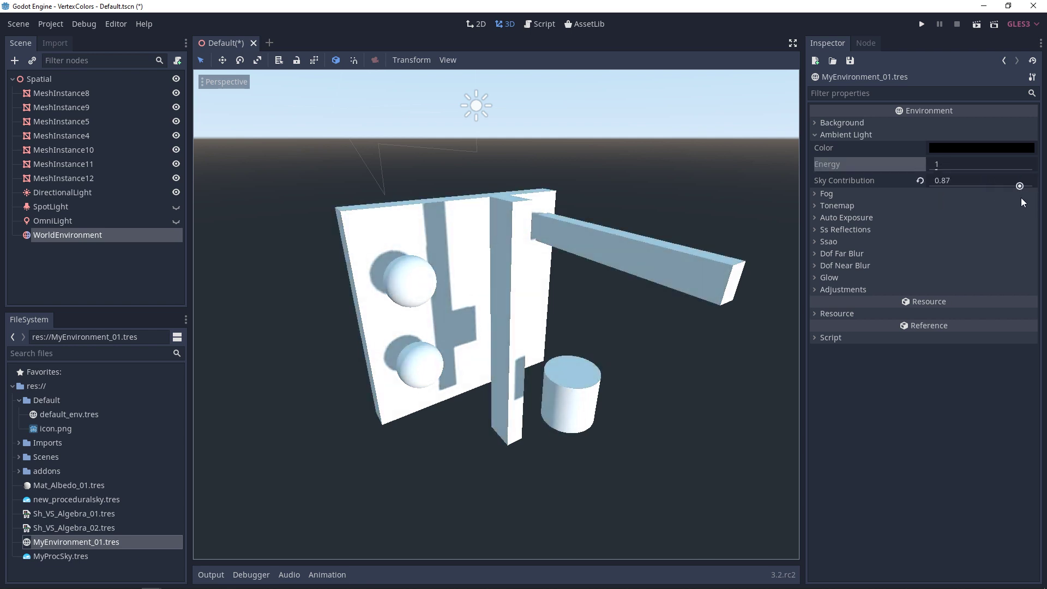
{"action": "left_click", "coordinate": [919, 180]}
- Make the ambient light colour red and collapse the Ambient Light section
{"action": "left_click", "coordinate": [958, 149]}
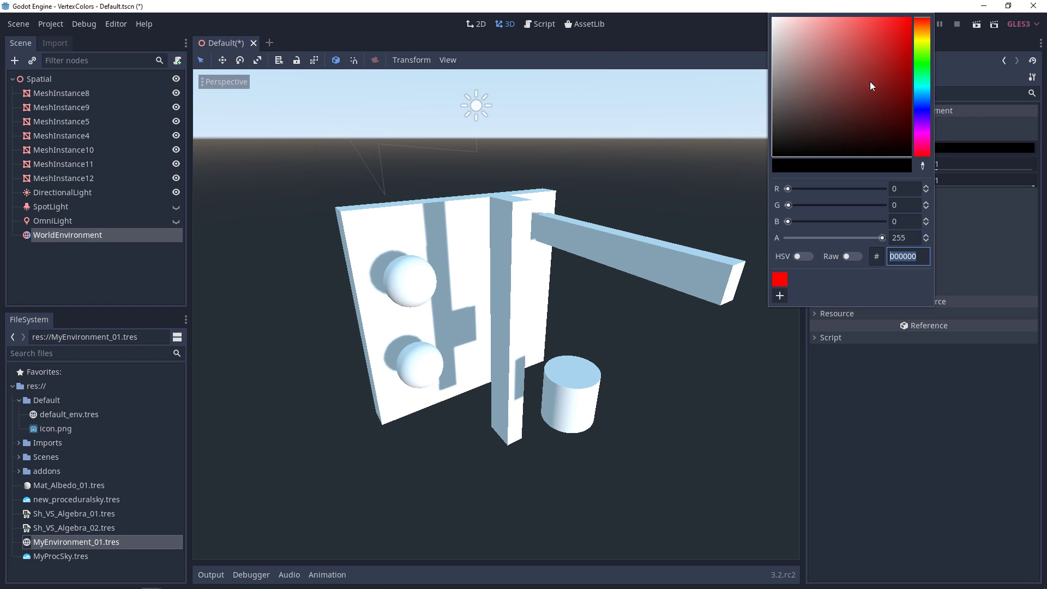
{"action": "left_click_drag", "start_coordinate": [889, 50], "coordinate": [904, 26]}
{"action": "left_click", "coordinate": [901, 405]}
{"action": "left_click", "coordinate": [982, 149]}
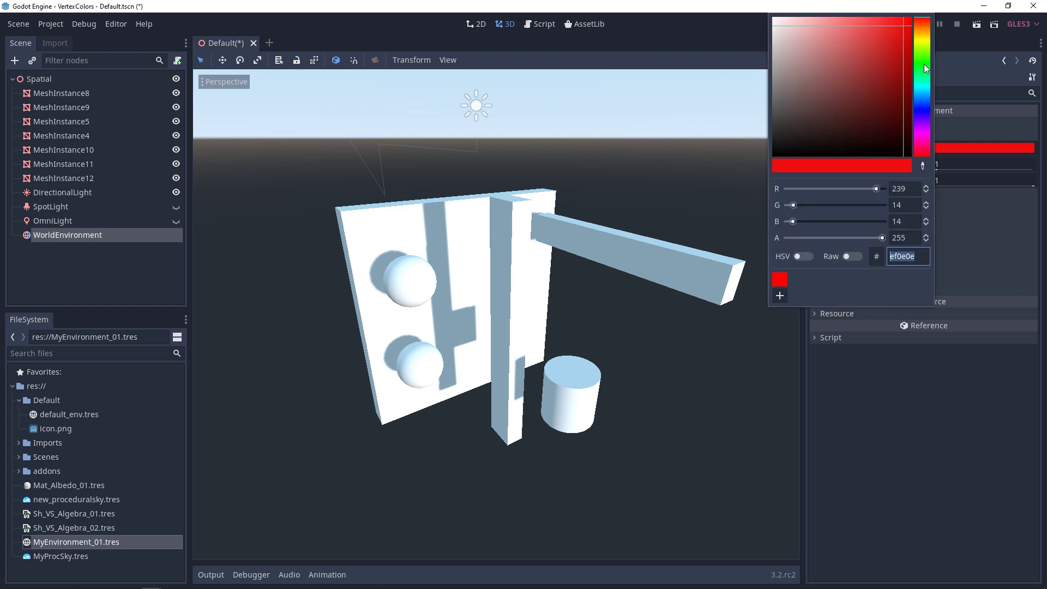
{"action": "left_click", "coordinate": [920, 148]}
{"action": "left_click", "coordinate": [981, 149]}
{"action": "left_click", "coordinate": [780, 279]}
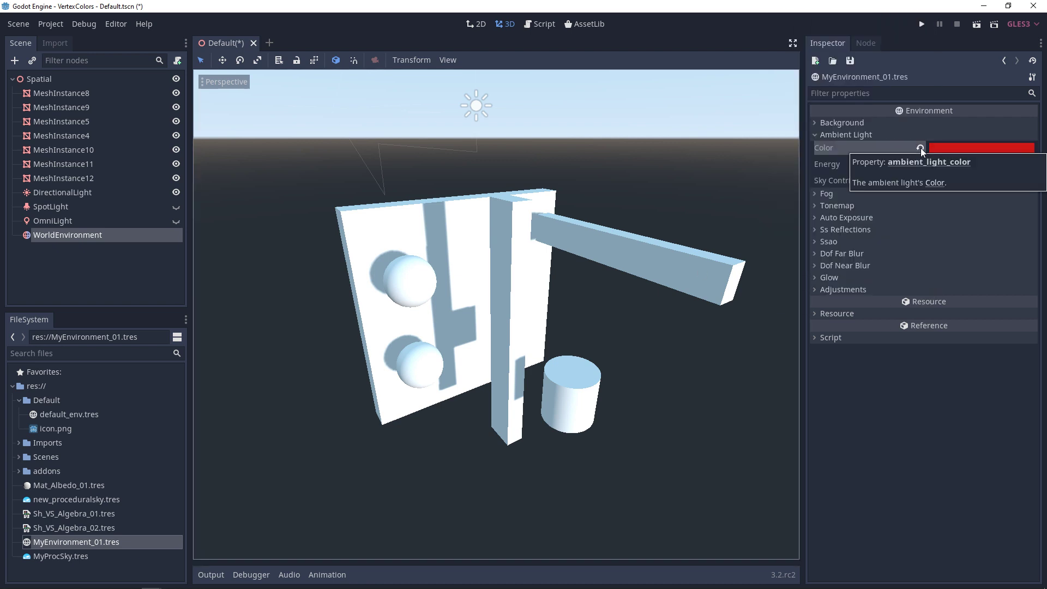
{"action": "left_click", "coordinate": [845, 135]}
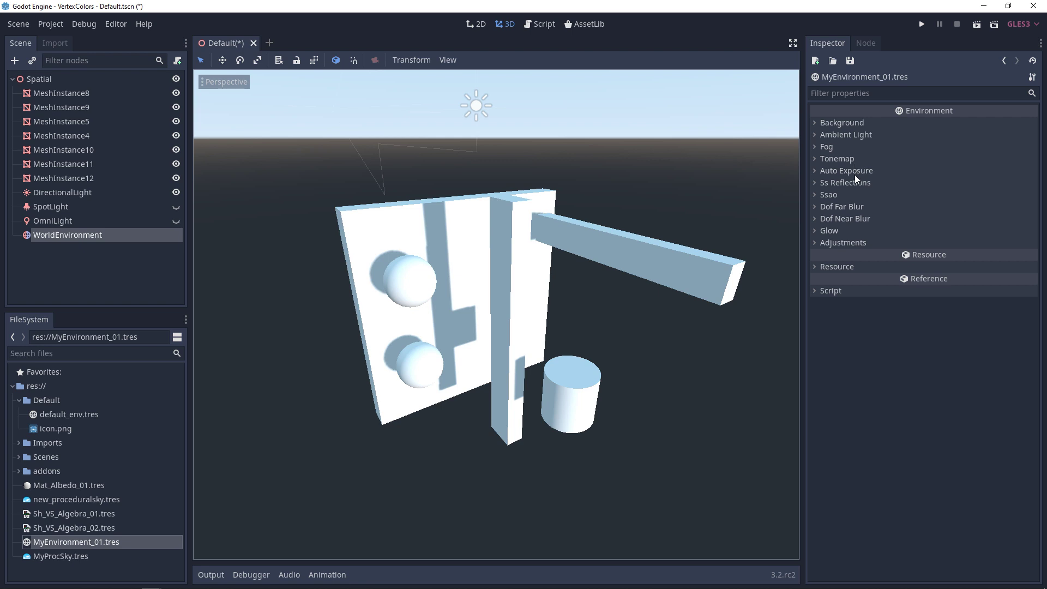